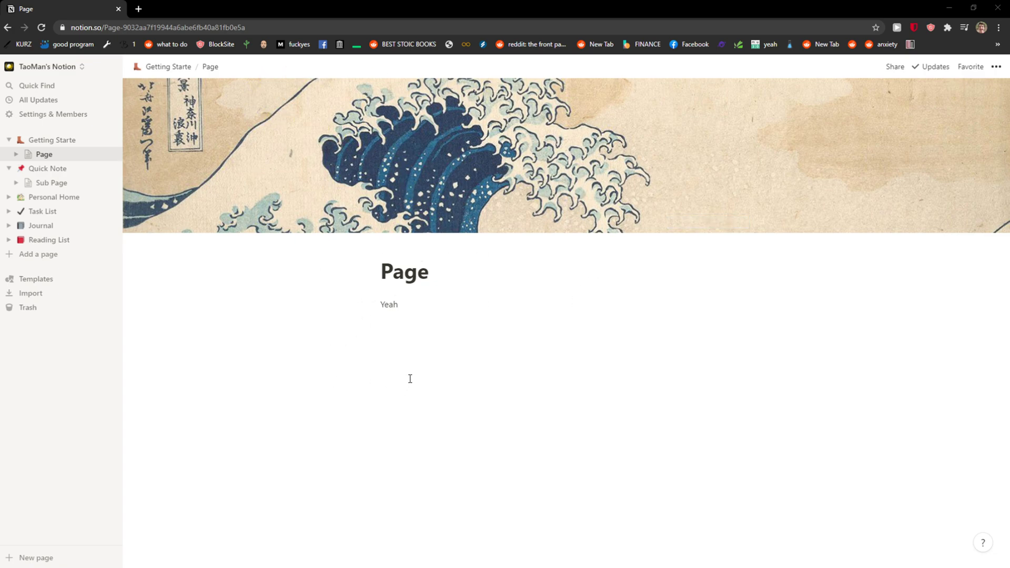
Step: Add a page icon and set it to the grinning face emoji
mouse_move(404, 272)
left_click(400, 249)
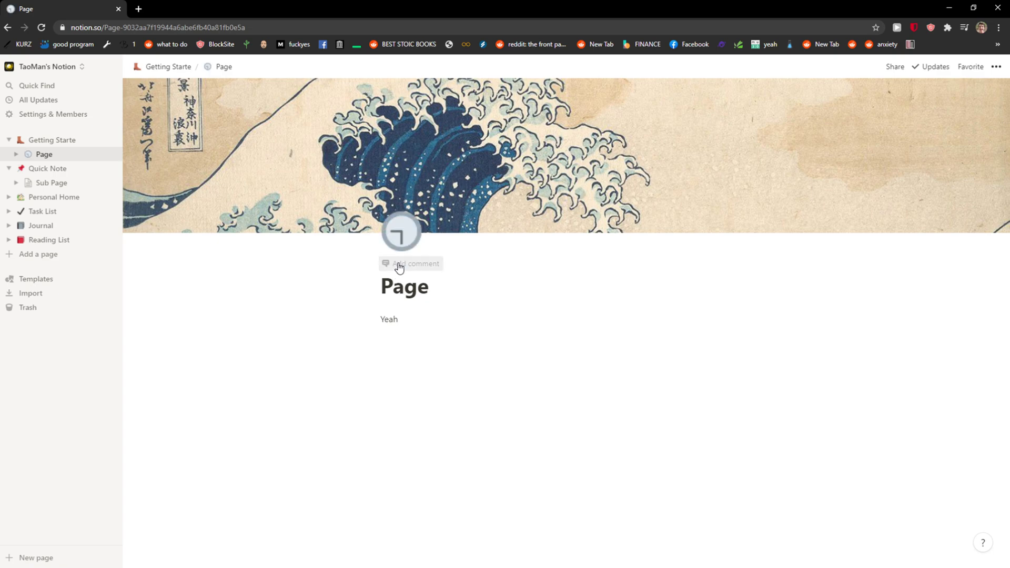
left_click(406, 241)
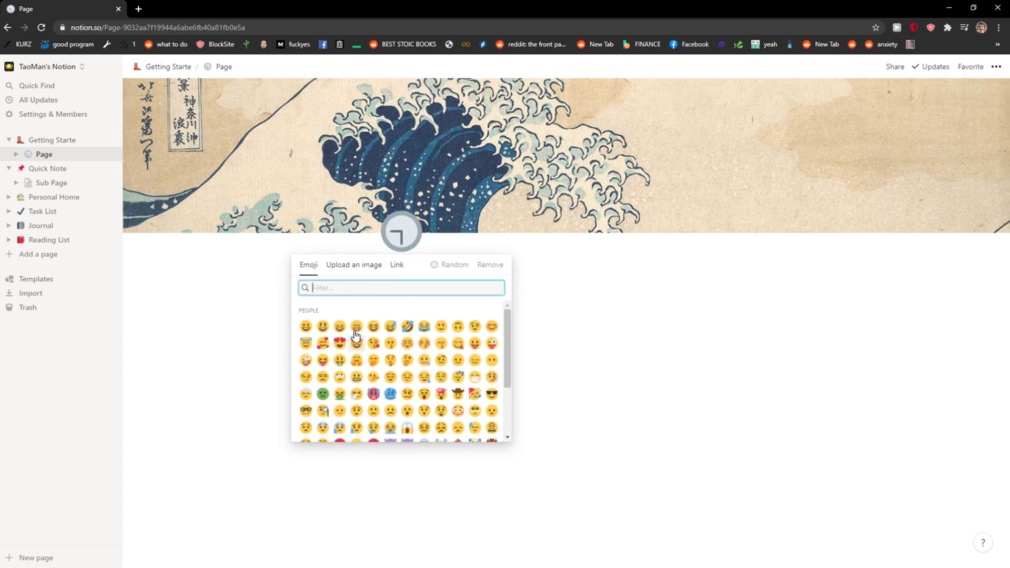
left_click(354, 331)
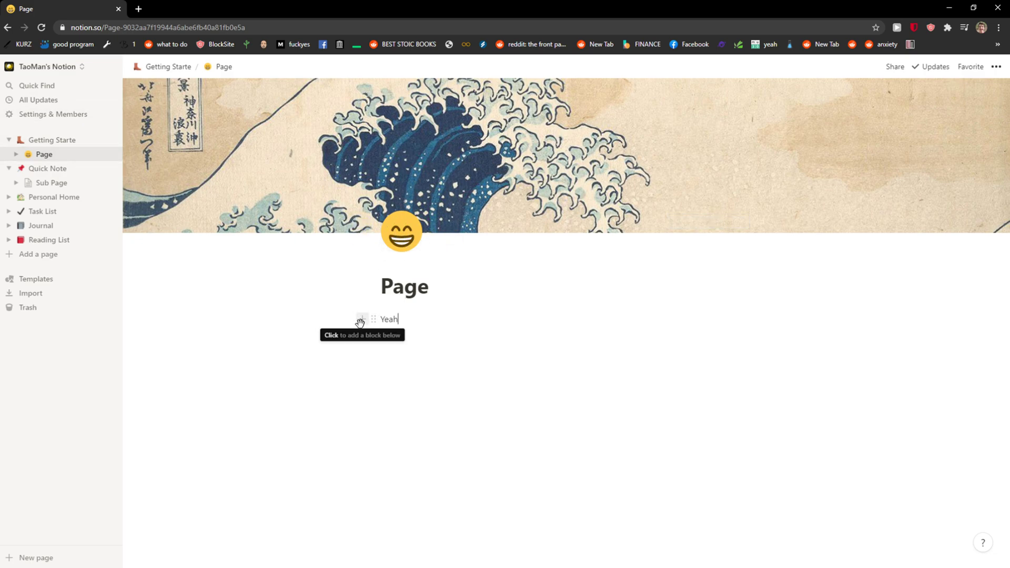
Step: Start a new block below 'Yeah' and choose the inline Emoji option
left_click(361, 320)
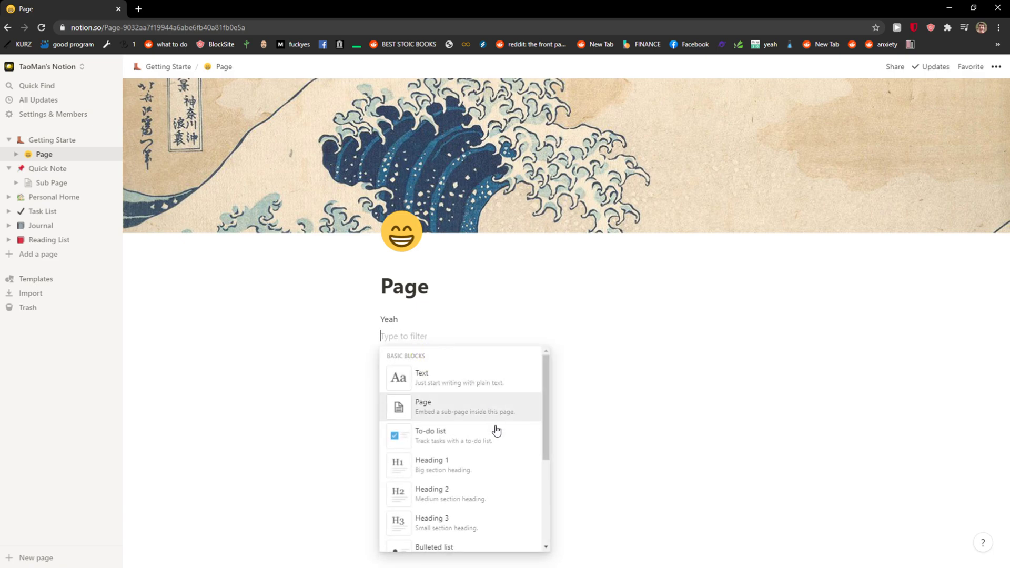
scroll(493, 434, "down", 3)
scroll(489, 437, "down", 2)
scroll(487, 437, "down", 1)
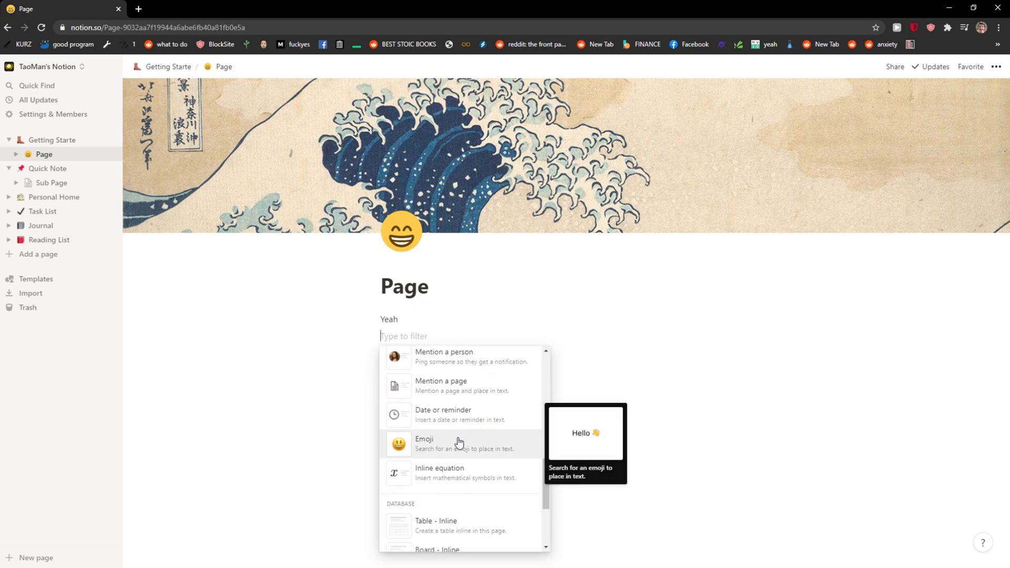
scroll(463, 448, "down", 1)
scroll(462, 454, "down", 2)
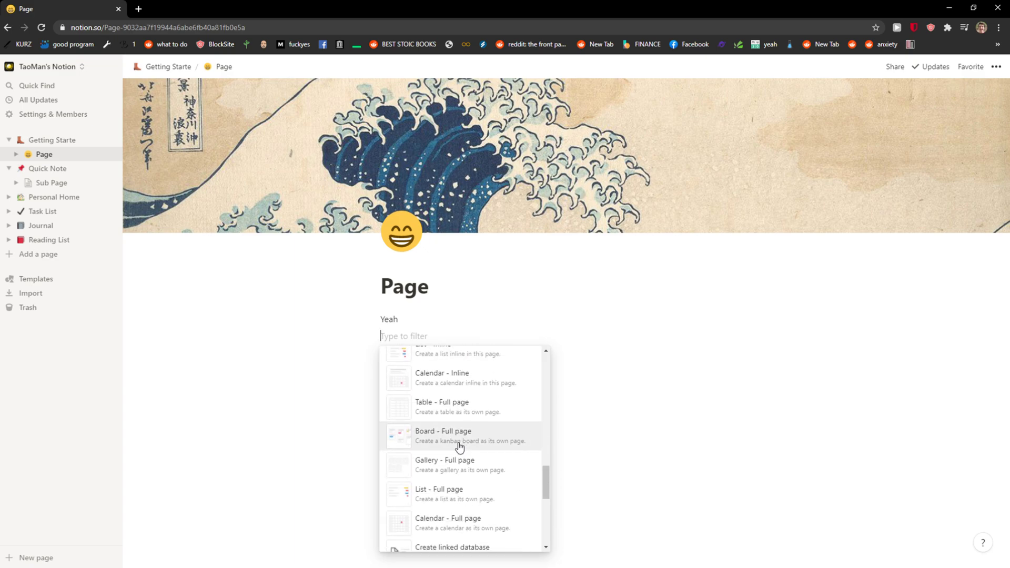
scroll(461, 450, "up", 2)
scroll(461, 441, "up", 1)
left_click(469, 390)
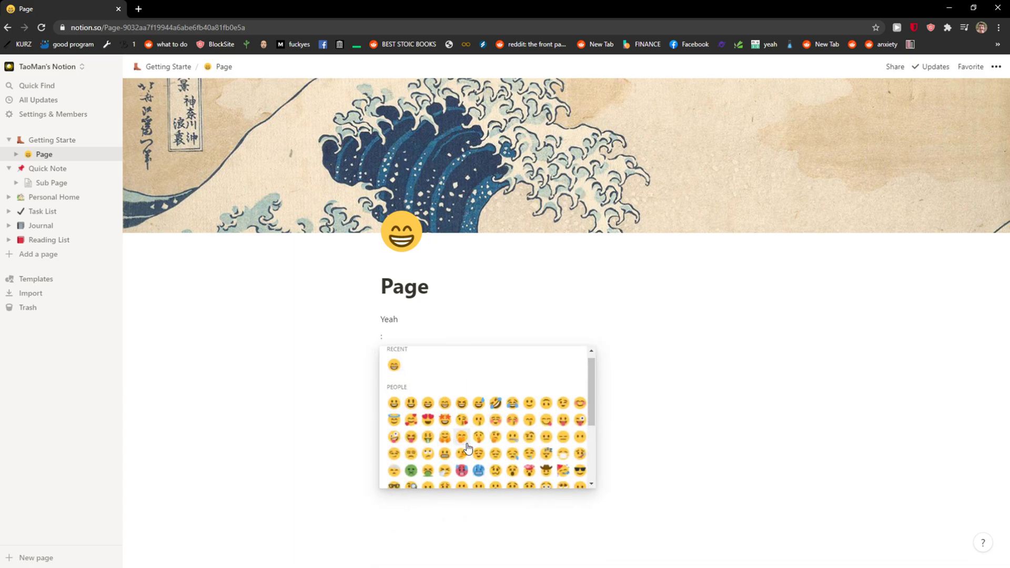
scroll(474, 438, "down", 1)
scroll(483, 439, "down", 3)
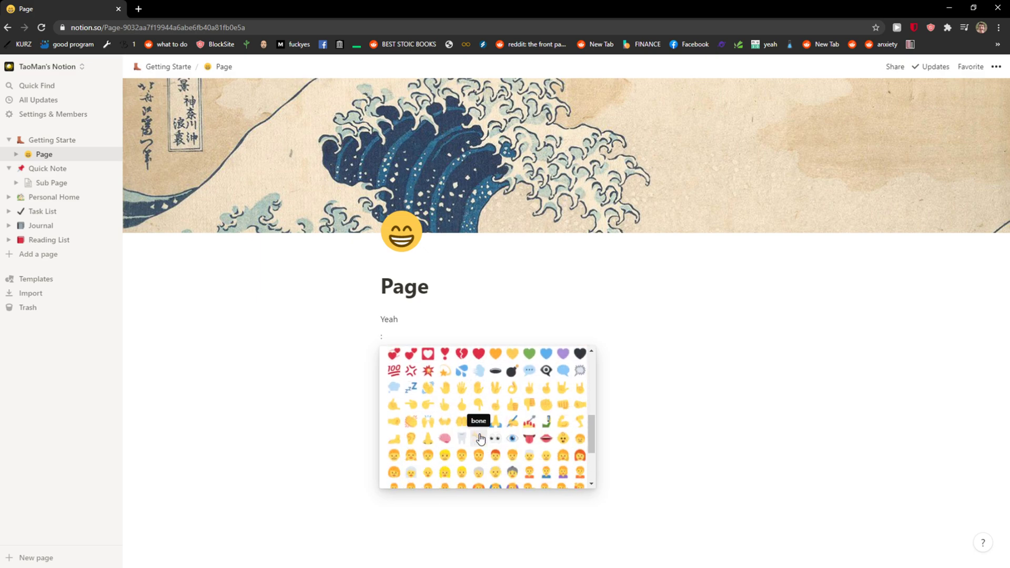
scroll(477, 440, "down", 4)
scroll(474, 440, "down", 2)
scroll(475, 440, "down", 5)
scroll(478, 437, "down", 3)
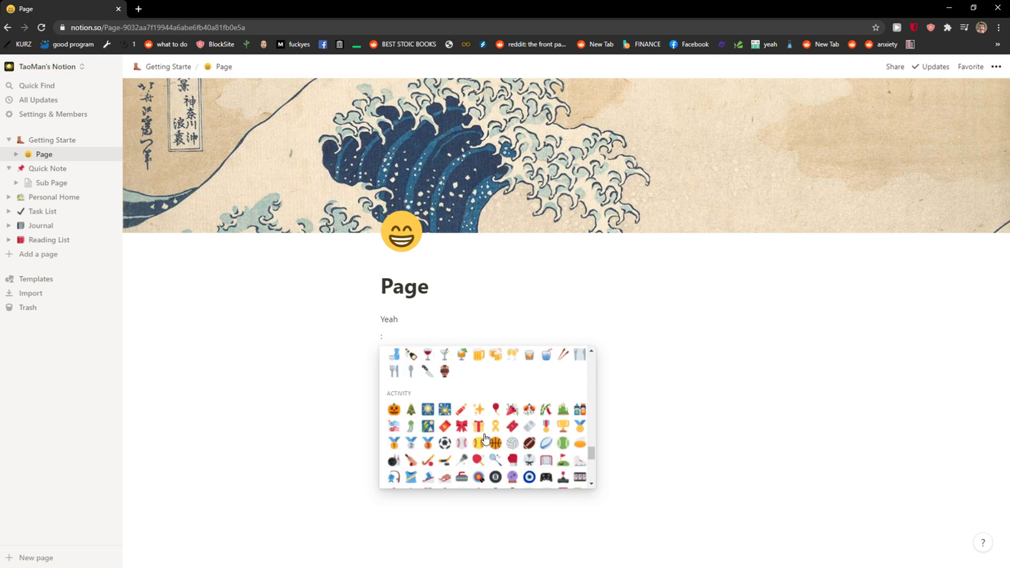
scroll(483, 434, "up", 3)
scroll(487, 432, "up", 3)
scroll(486, 431, "up", 5)
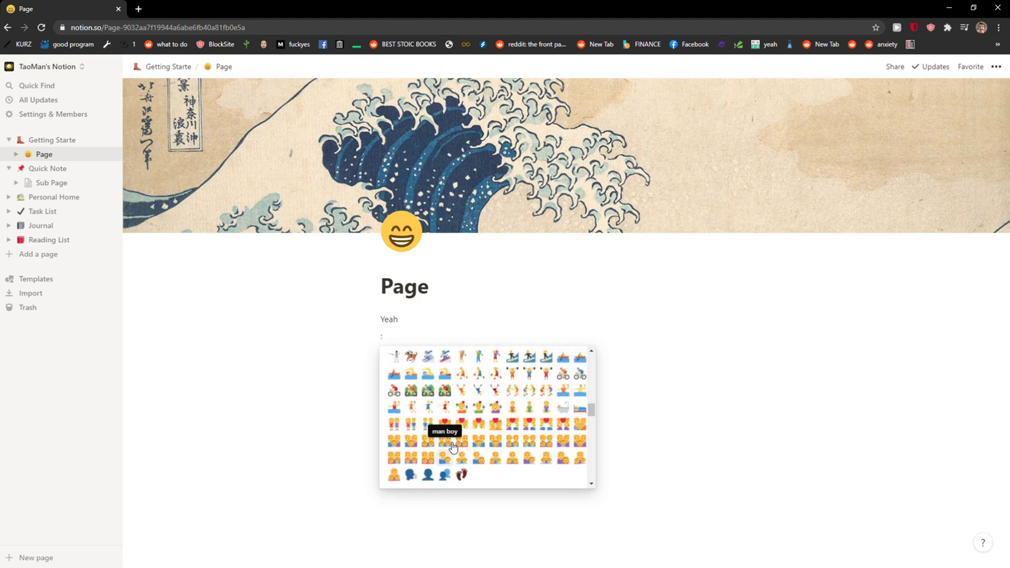
scroll(474, 434, "up", 3)
scroll(465, 435, "up", 2)
scroll(464, 435, "up", 5)
scroll(451, 434, "up", 3)
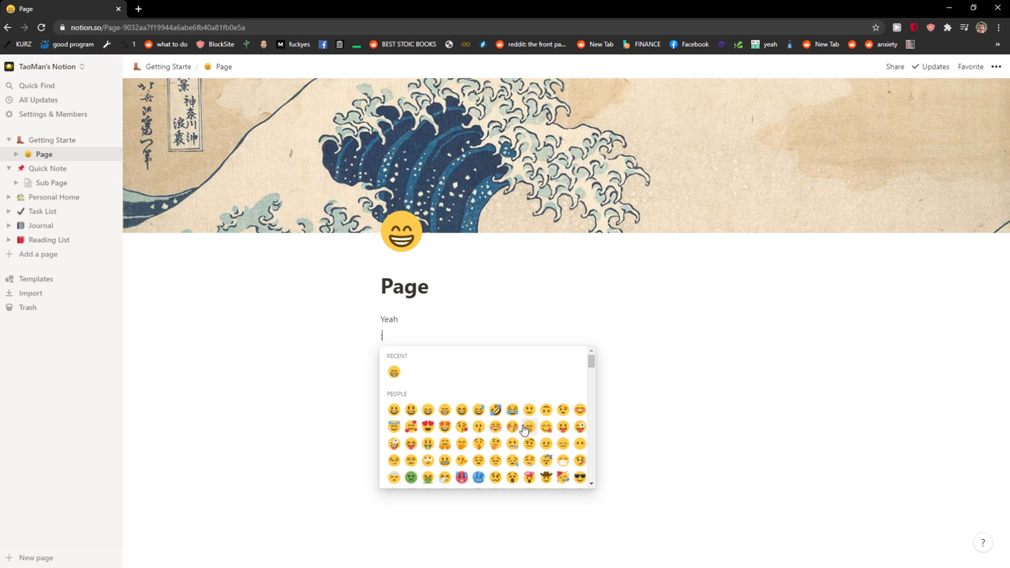
Step: Insert the laughing emoji, then add an inline grinning-face emoji on the line below
left_click(494, 412)
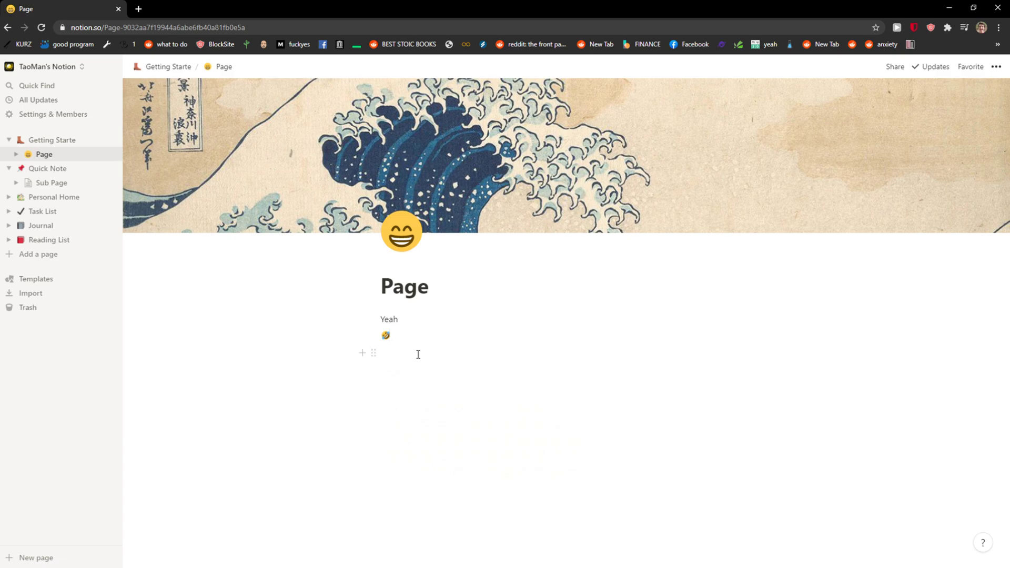
left_click(364, 335)
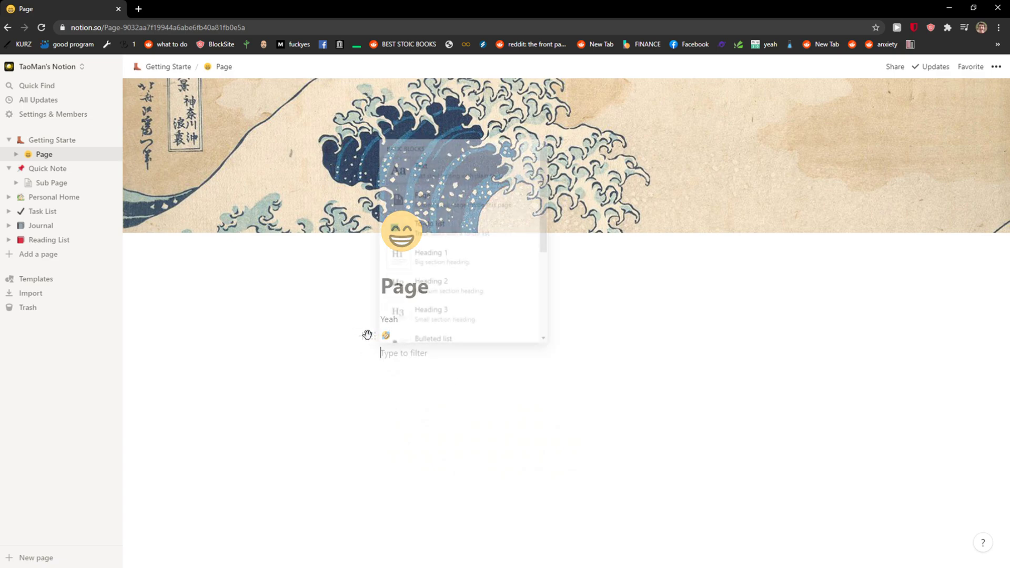
scroll(461, 329, "down", 3)
scroll(460, 327, "down", 3)
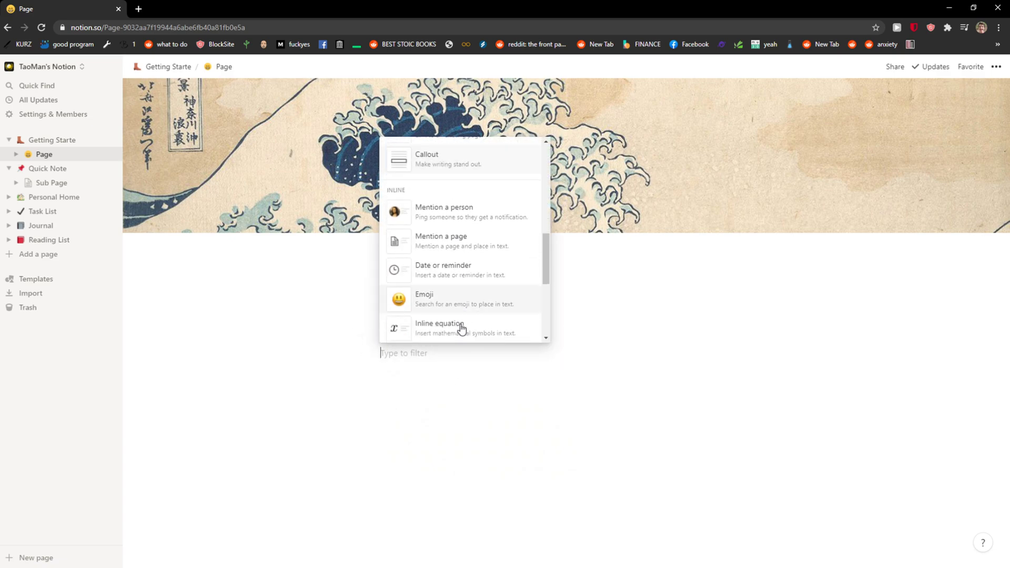
left_click(453, 292)
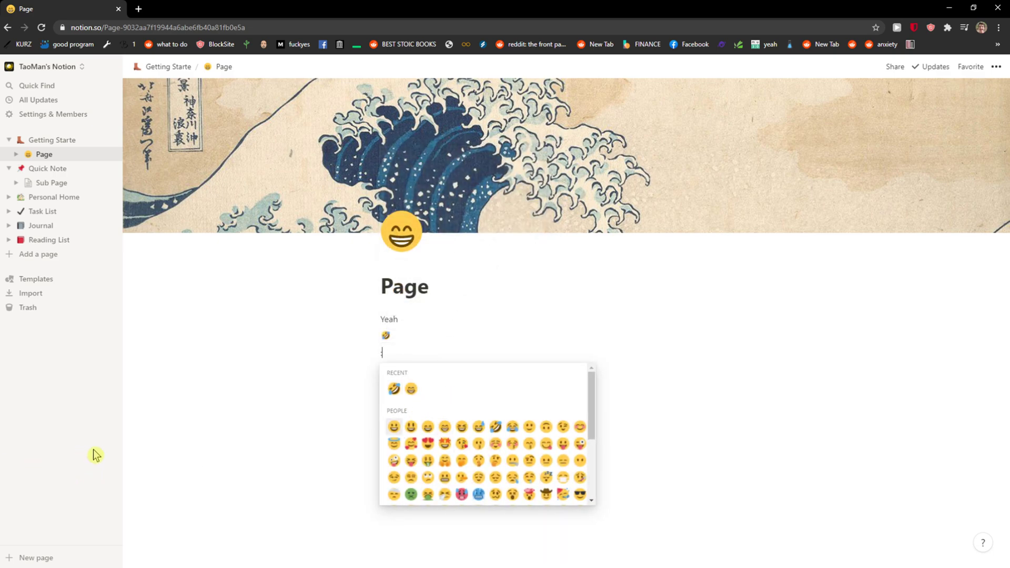
mouse_move(41, 438)
left_click(512, 427)
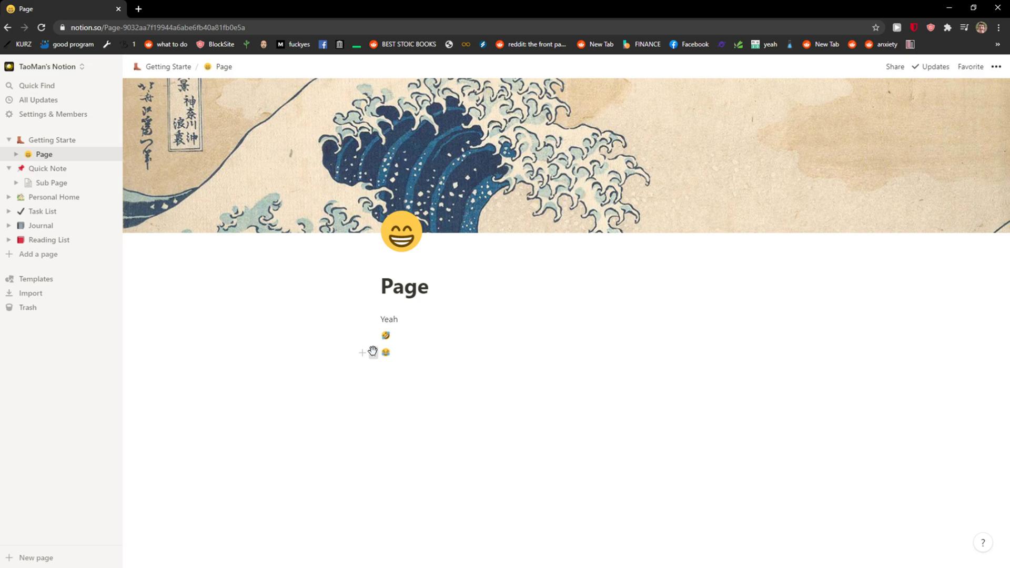
Step: Delete the grinning-face emoji line, leaving 'Yeah' and the laughing emoji
left_click(373, 351)
mouse_move(275, 326)
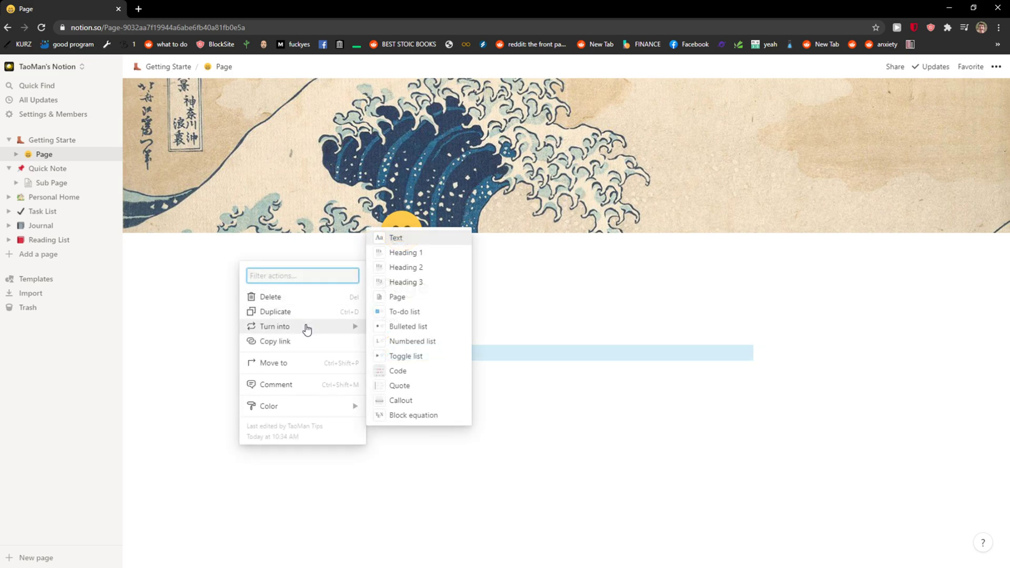
left_click(388, 405)
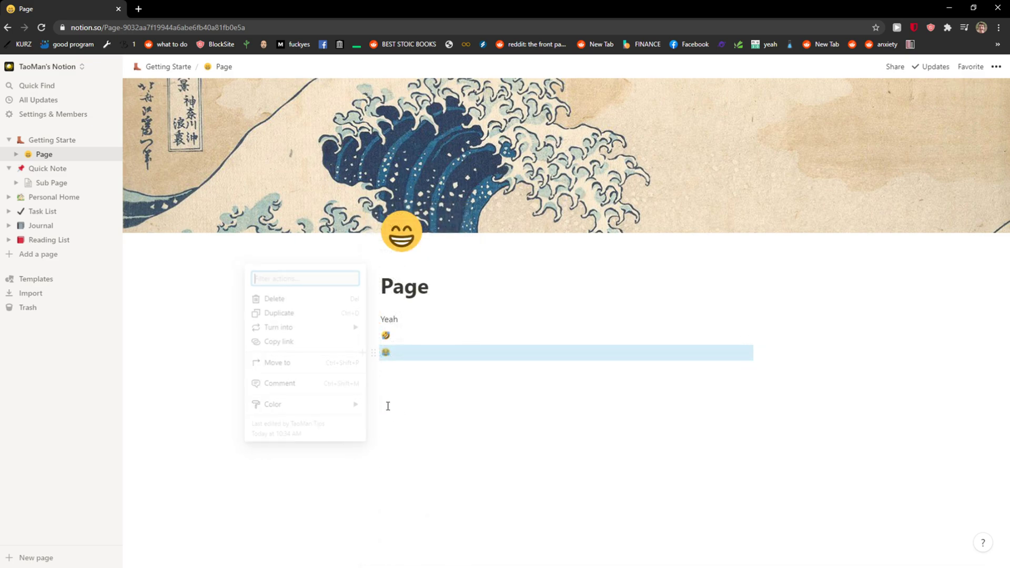
left_click(401, 379)
left_click(383, 353)
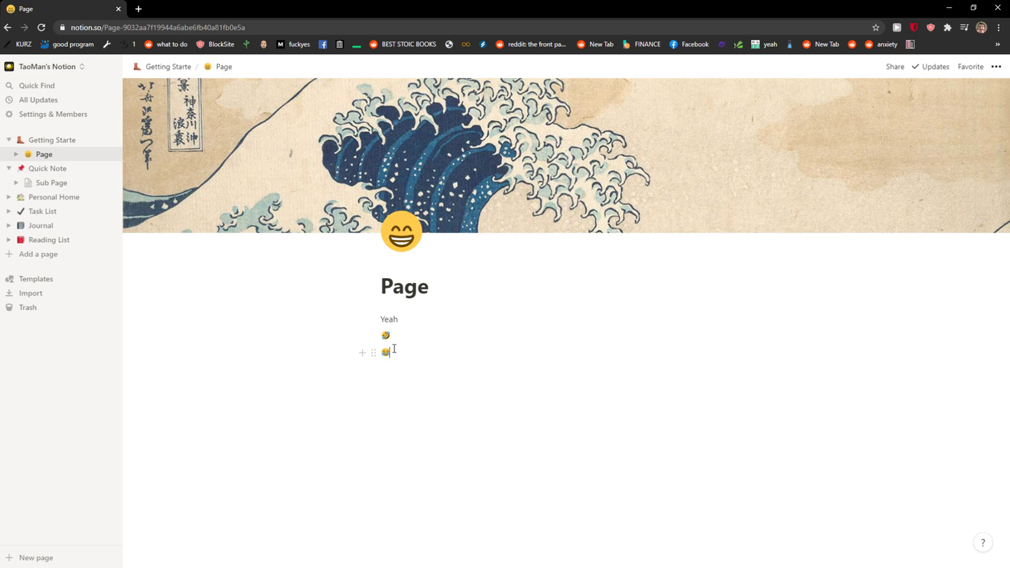
key("BackSpace")
left_click(421, 293)
mouse_move(389, 319)
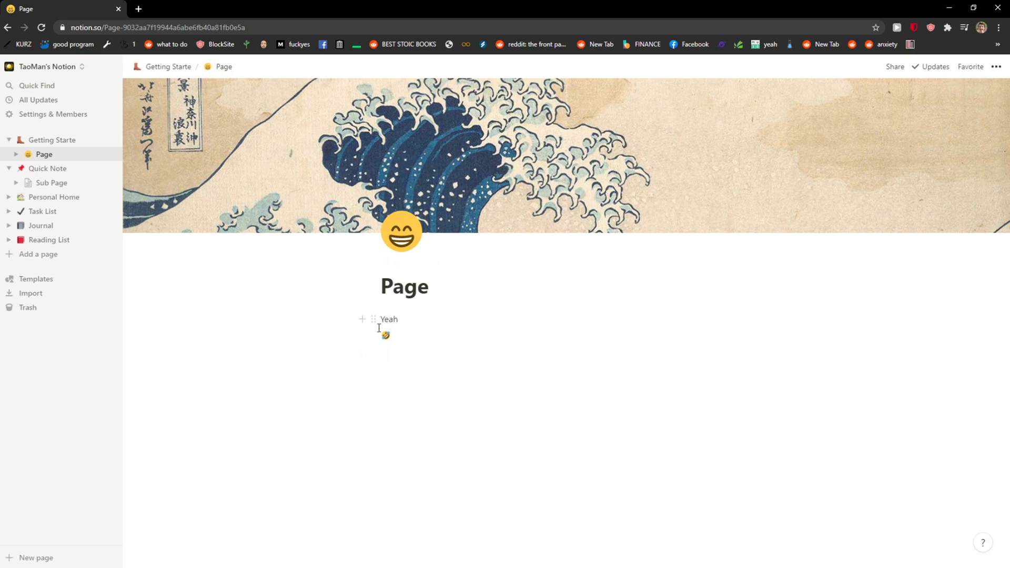